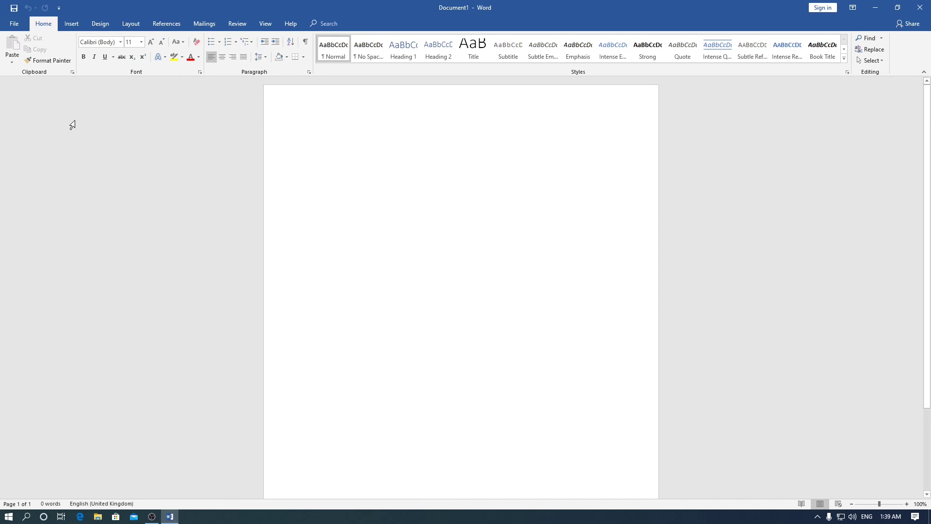
Step: View Word's Account page showing Version 1807 (Build 10325.20118), then close Word
click(14, 23)
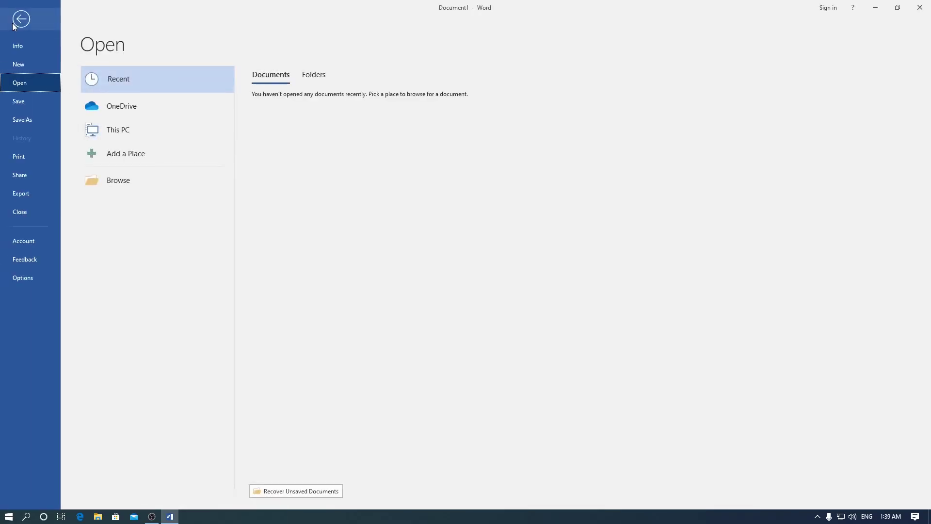
click(34, 240)
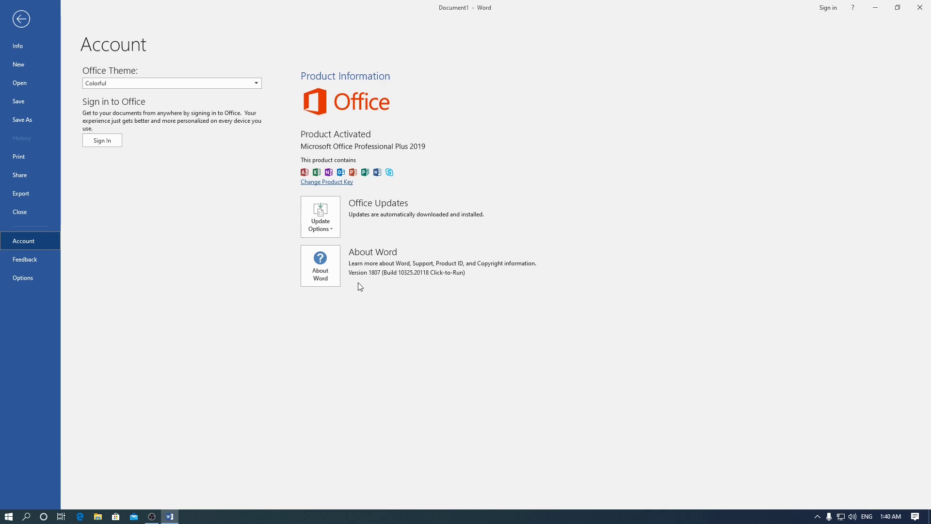
click(920, 8)
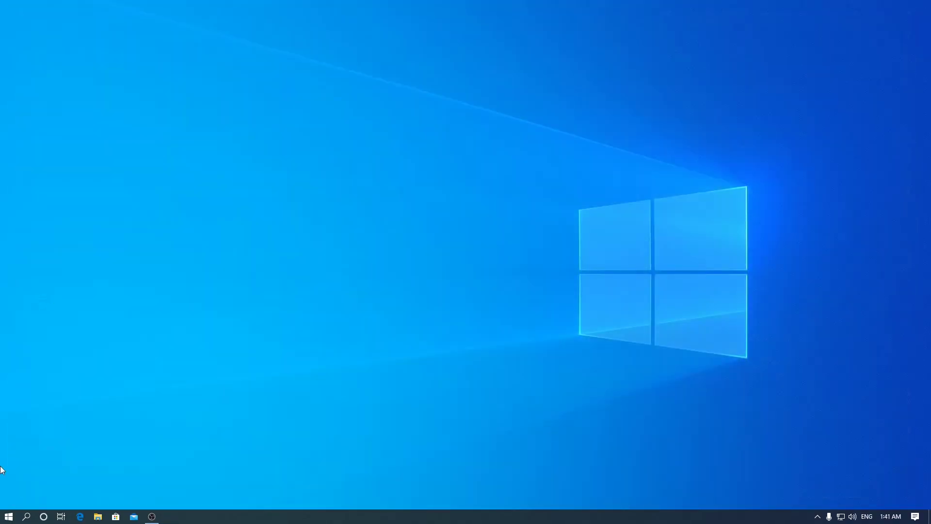
Step: Relaunch Word from its tile in the Start menu's nested Office folders
click(9, 516)
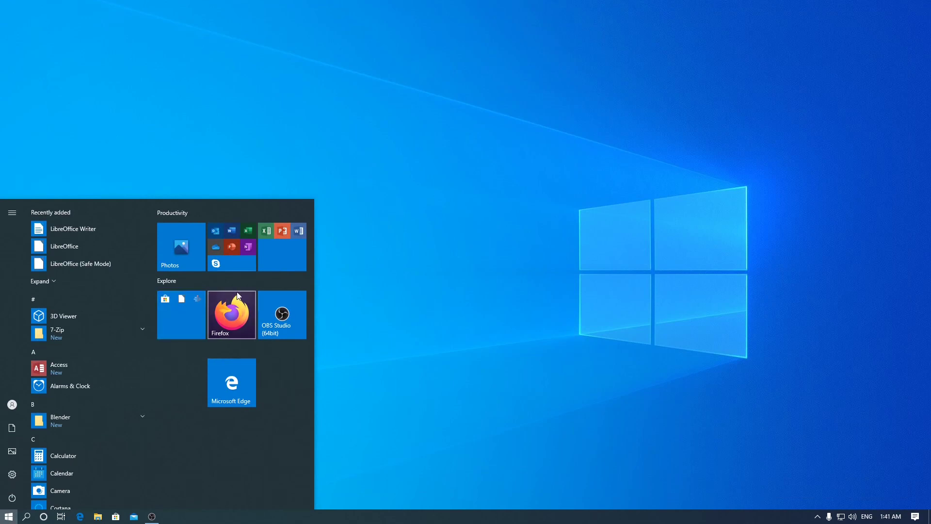
click(284, 253)
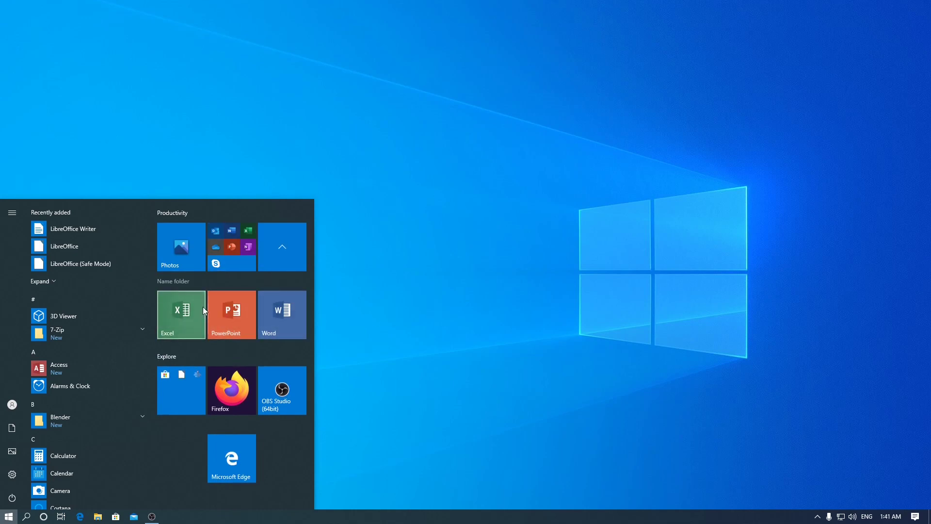
click(222, 244)
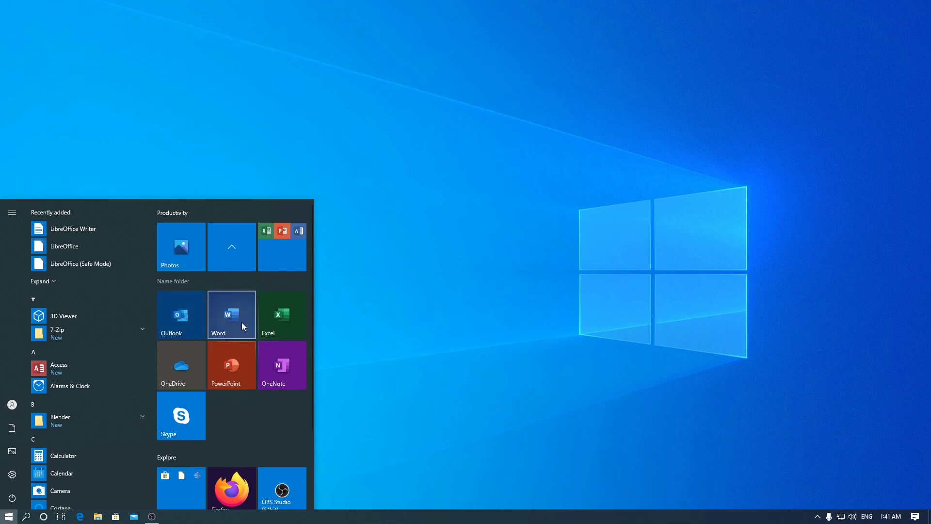
click(278, 246)
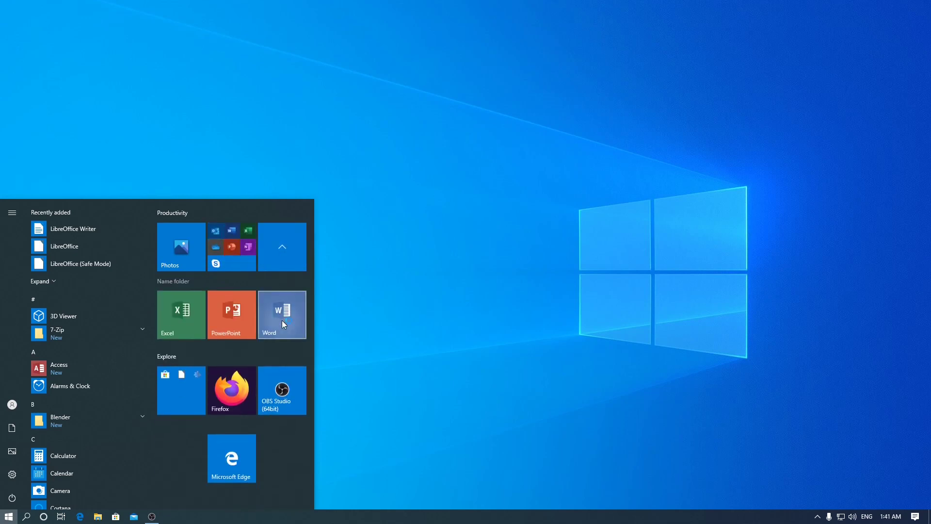
click(281, 318)
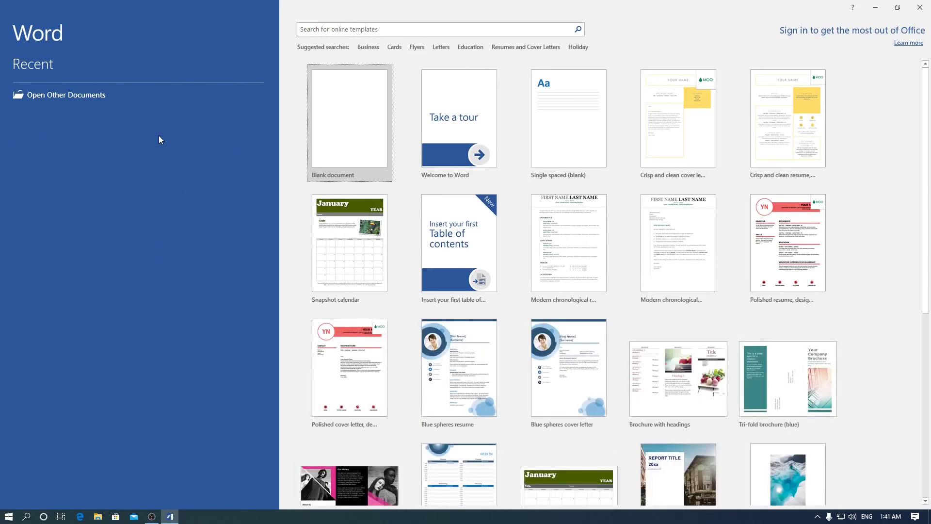
Step: Create blank Document1 and go to the File backstage
click(340, 108)
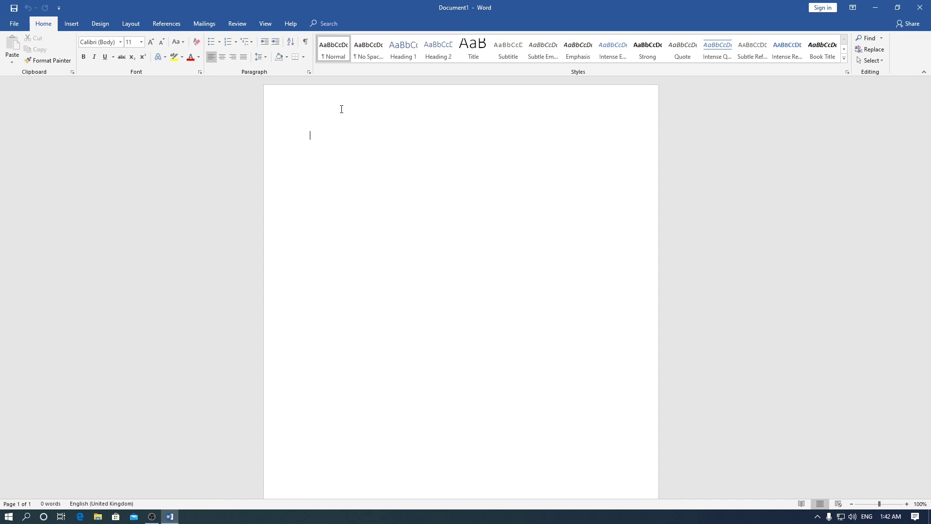
click(18, 23)
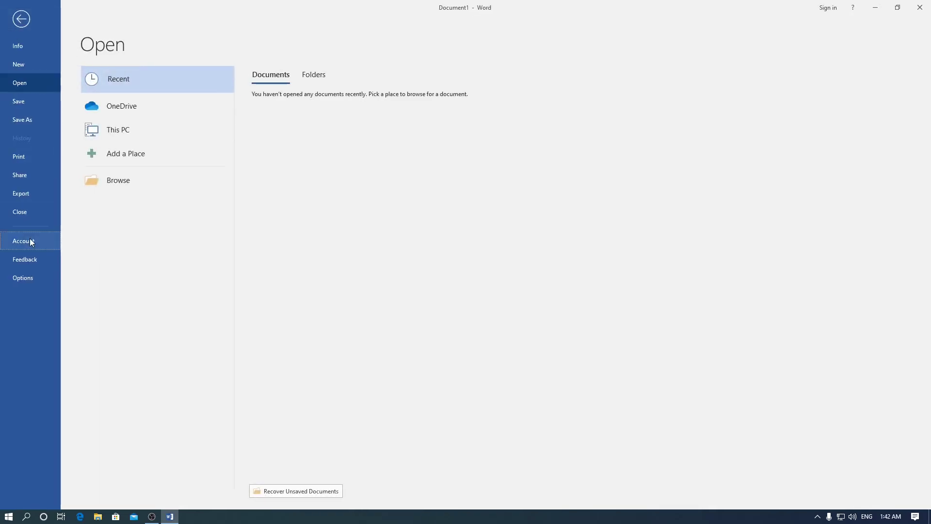
Step: Run Update Now from the Account page's Update Options to install Office updates
click(31, 241)
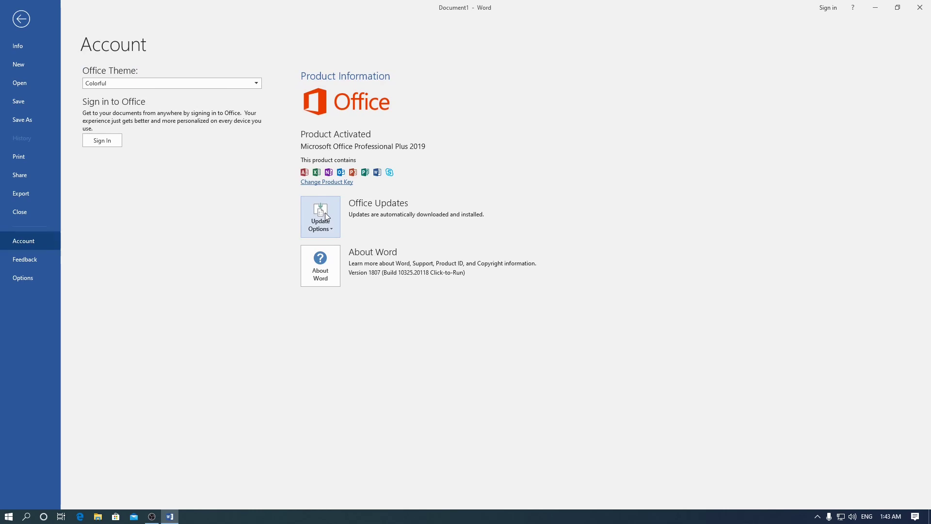
click(325, 214)
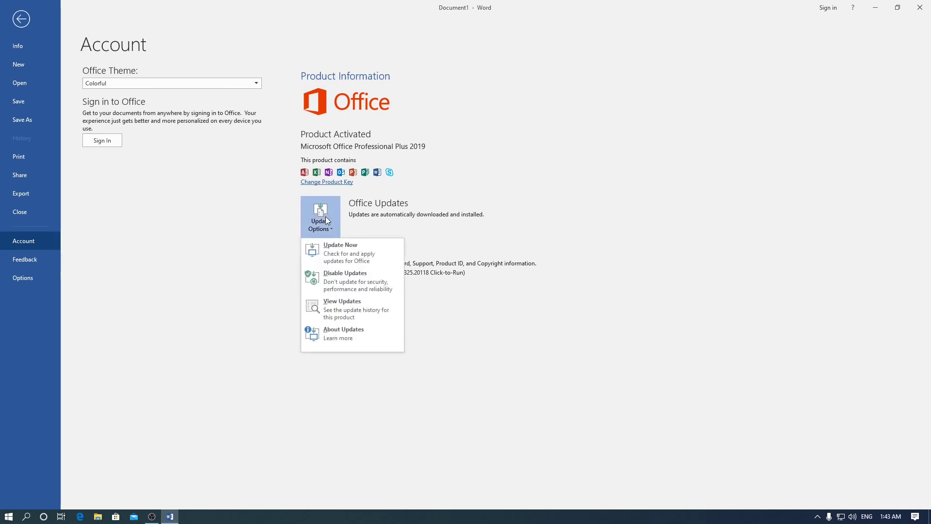
click(330, 254)
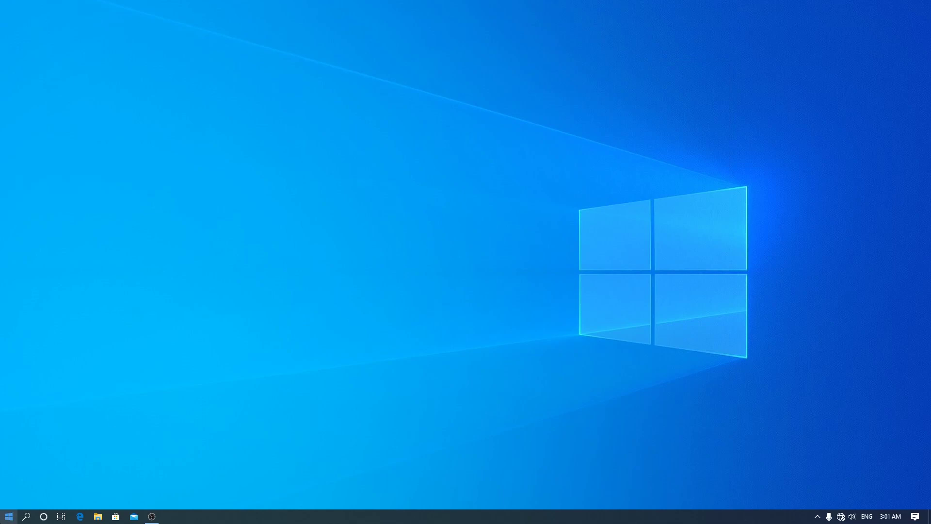
Step: Launch Word again from the nested Office tile folders in the Start menu
click(9, 516)
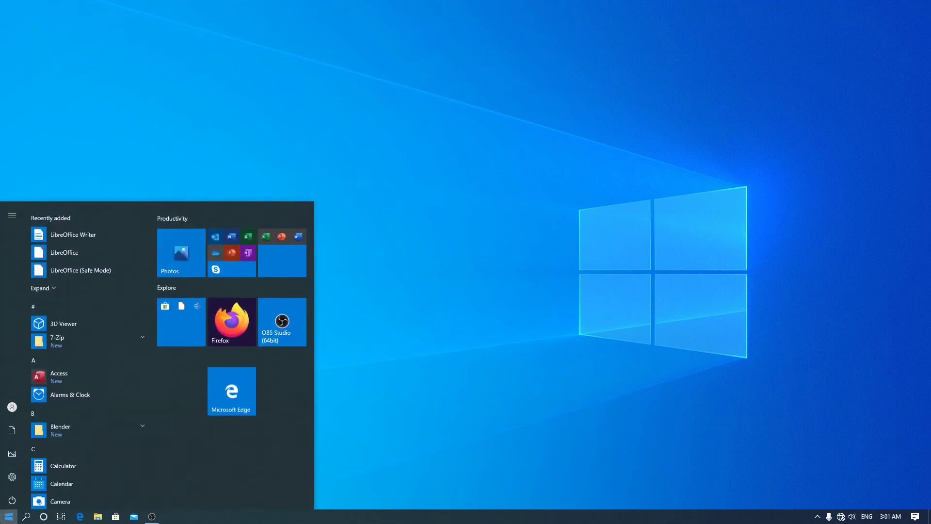
click(298, 246)
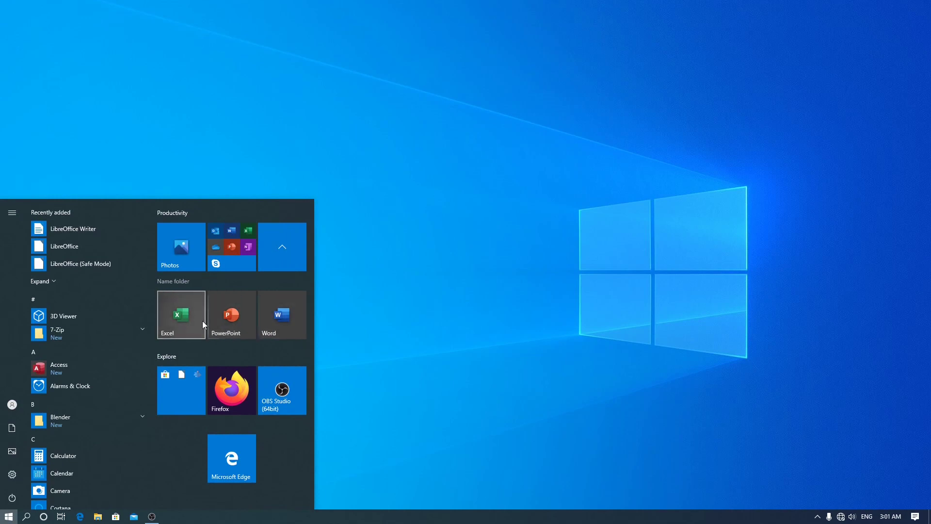
click(248, 255)
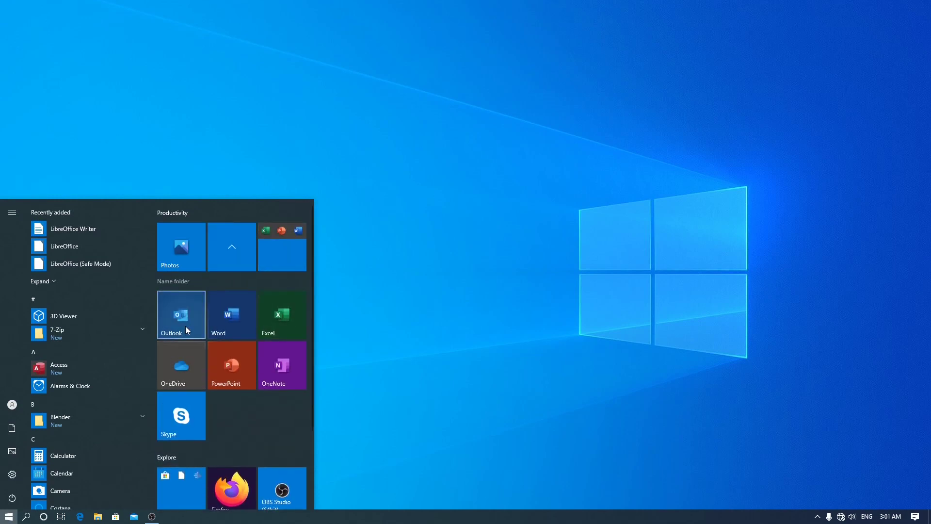
click(285, 257)
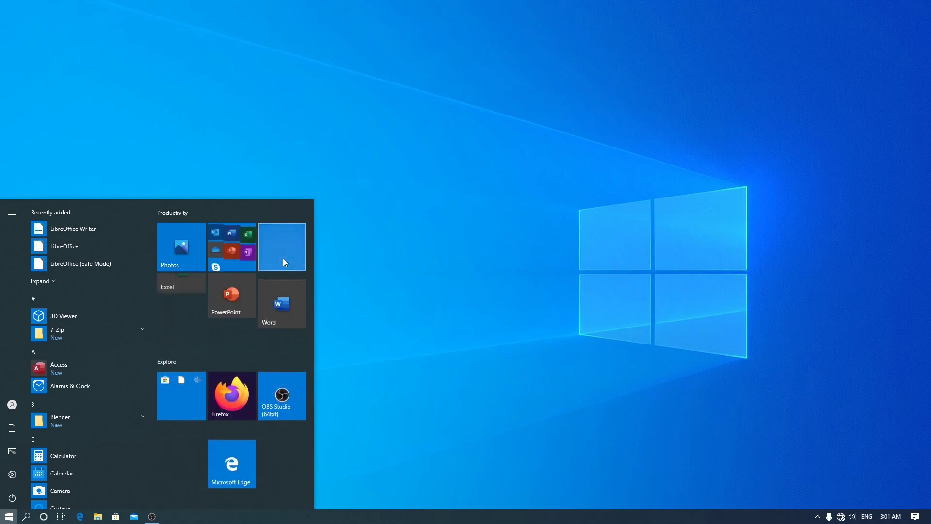
click(269, 328)
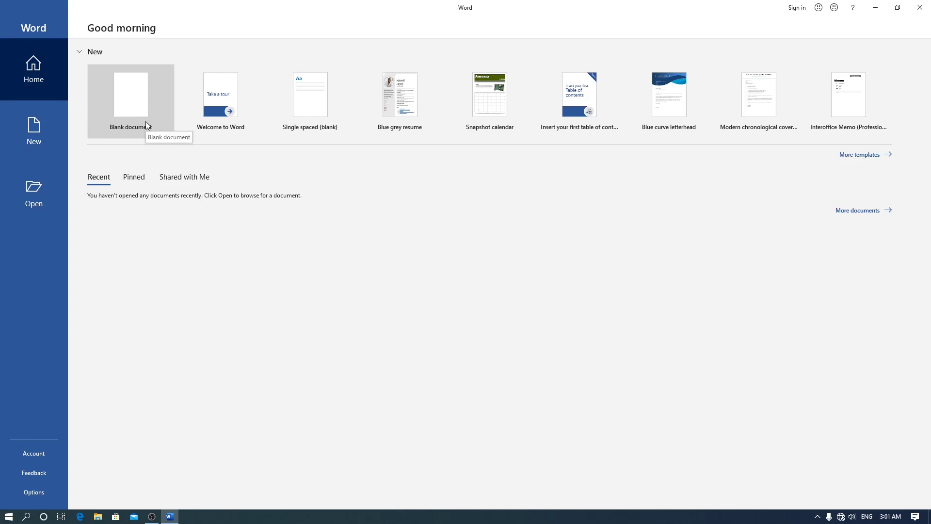
Step: Show the Account page to confirm Version 2005 (Build 12827.20268 Click-to-Run)
click(7, 134)
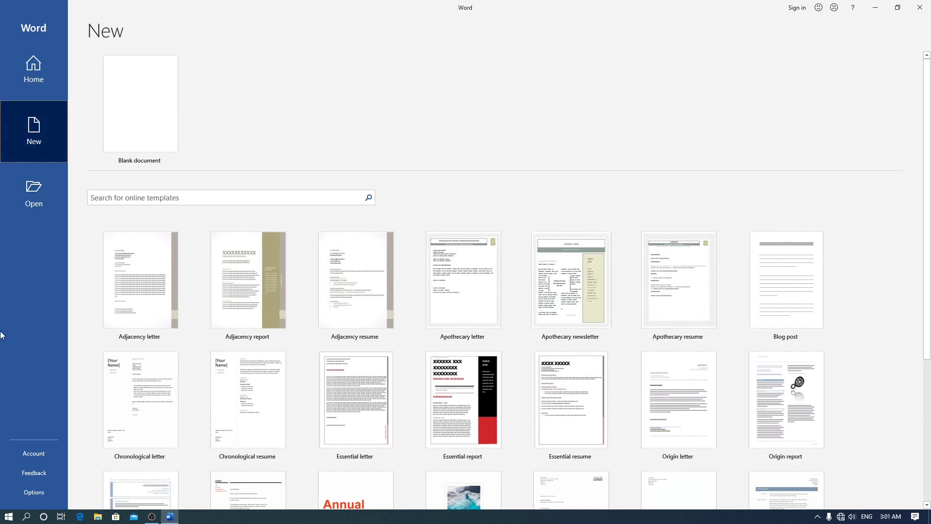
click(22, 452)
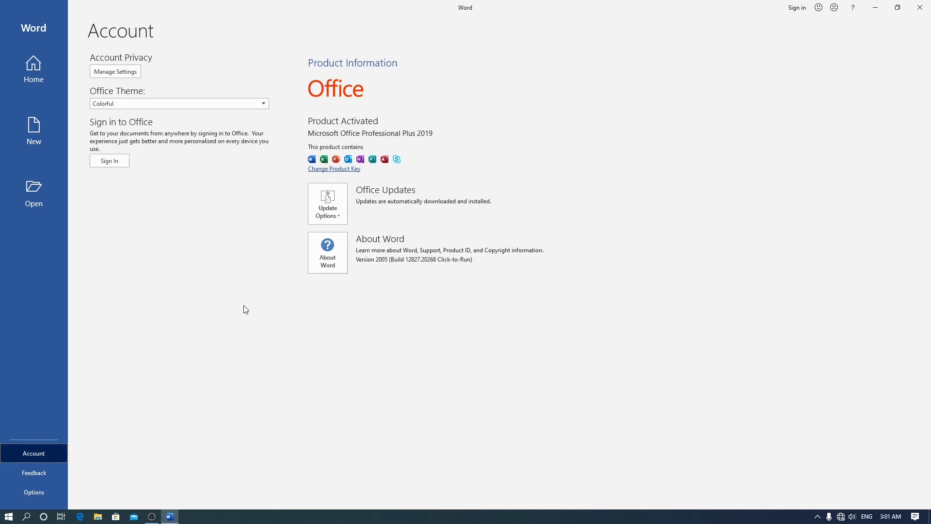